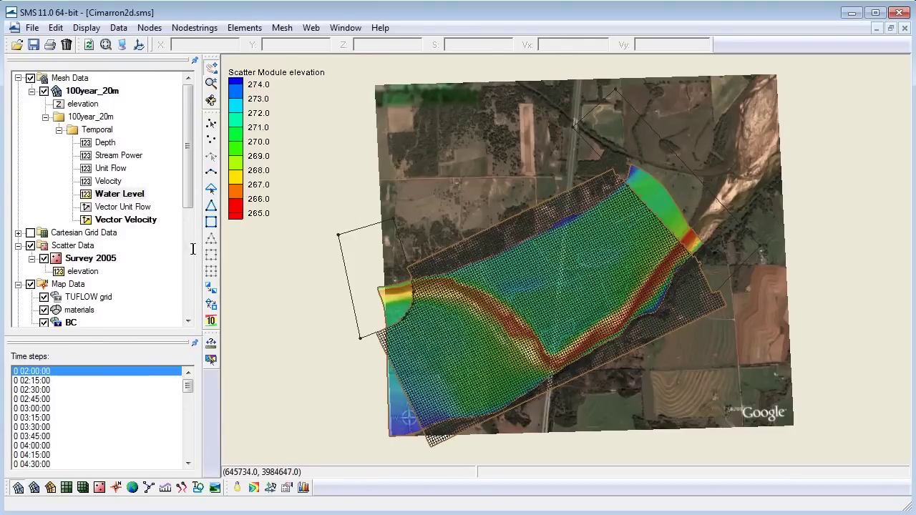
Step: Hide Scatter Data and Map Data so only the 100year_20m mesh shows over the aerial image
left_click(30, 245)
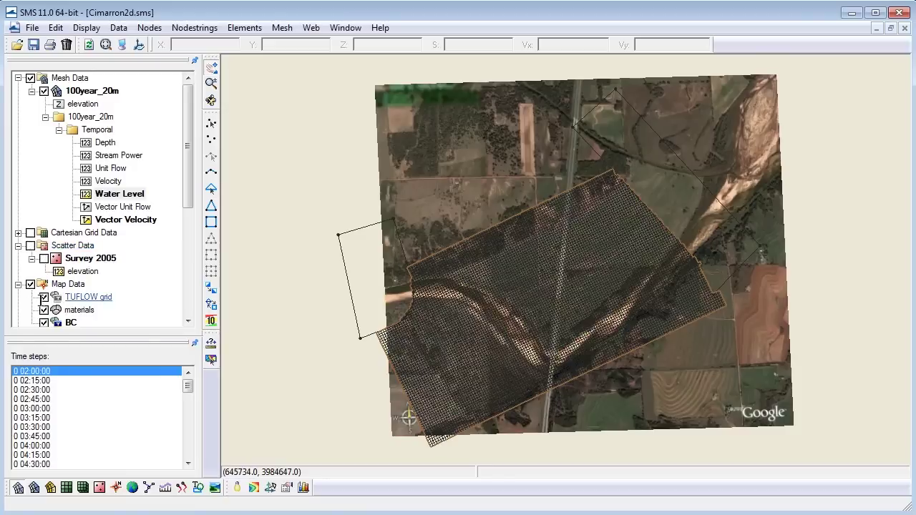
left_click(30, 284)
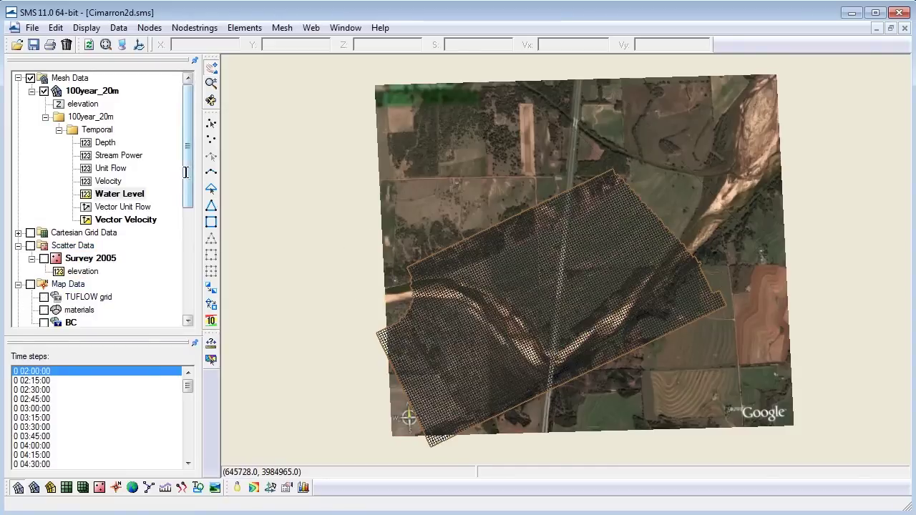
scroll(179, 263, "down", 3)
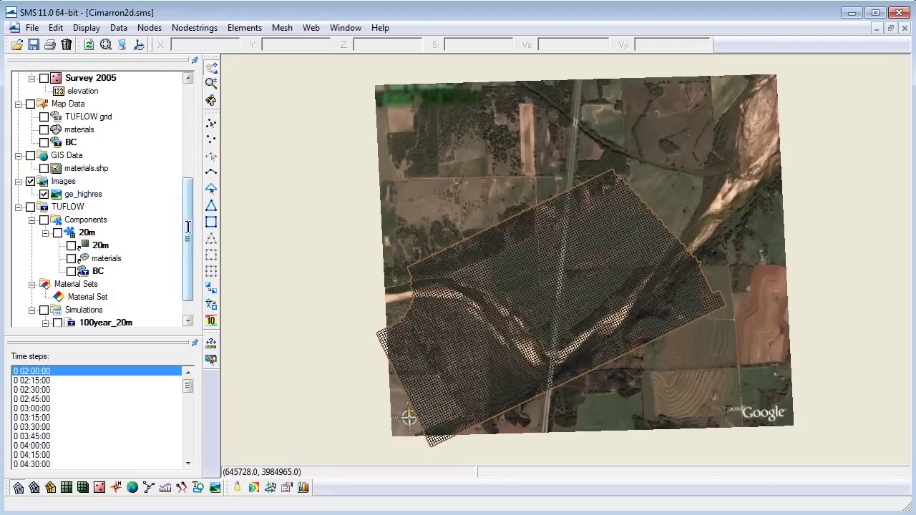
scroll(187, 227, "up", 5)
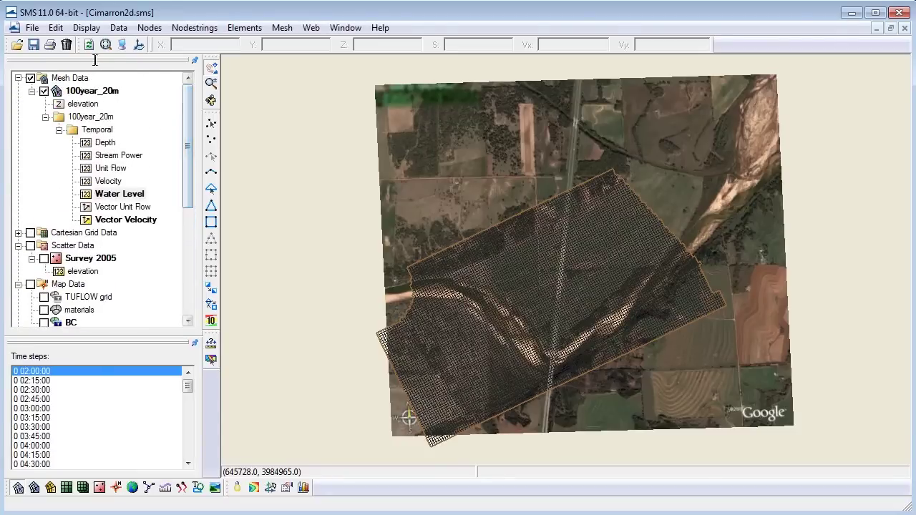
left_click(85, 27)
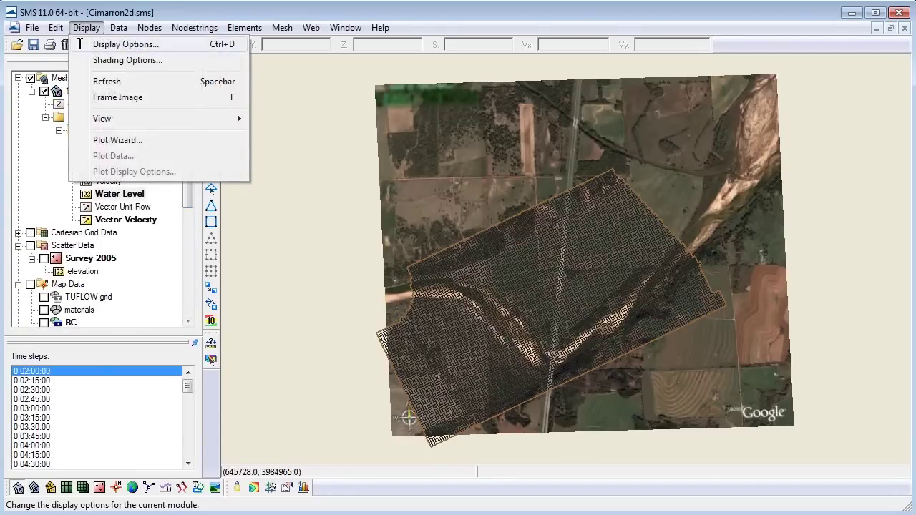
Step: In 2D Mesh display options, turn off elements, nodestrings and mesh boundary, and turn on functional surface
left_click(117, 44)
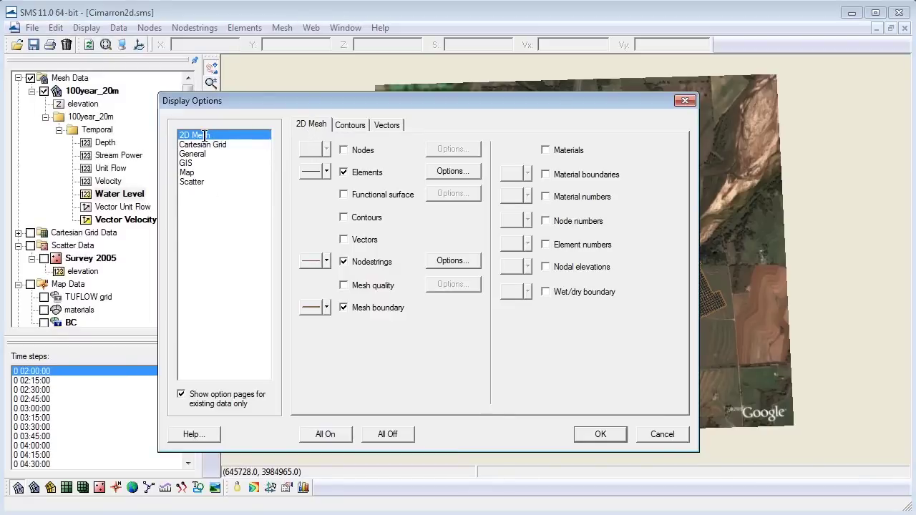
left_click(344, 172)
left_click(344, 261)
left_click(342, 307)
left_click(344, 193)
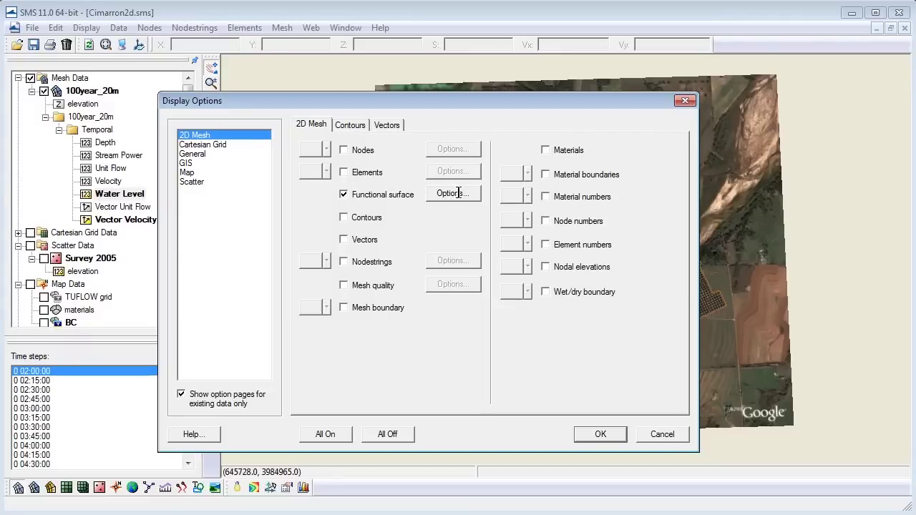
left_click(453, 193)
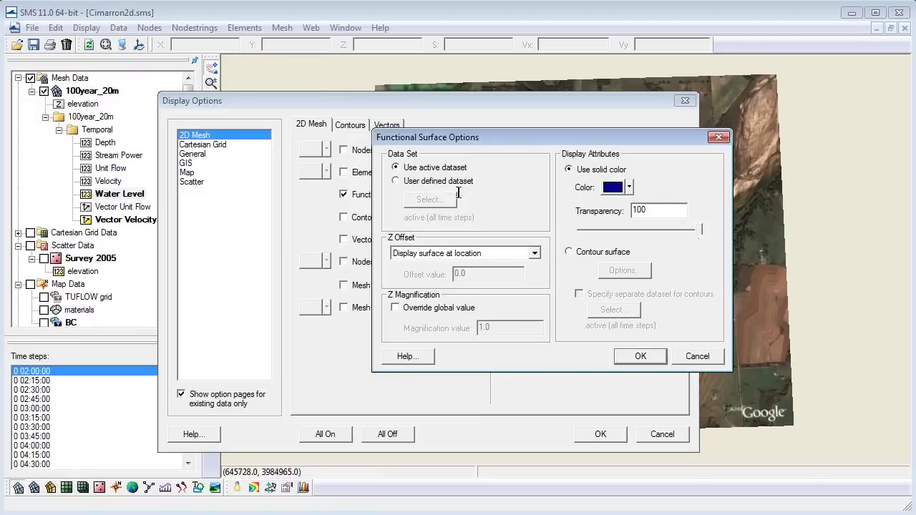
Step: Keep the functional surface at its actual location in navy, and set transparency to 50
left_click(511, 253)
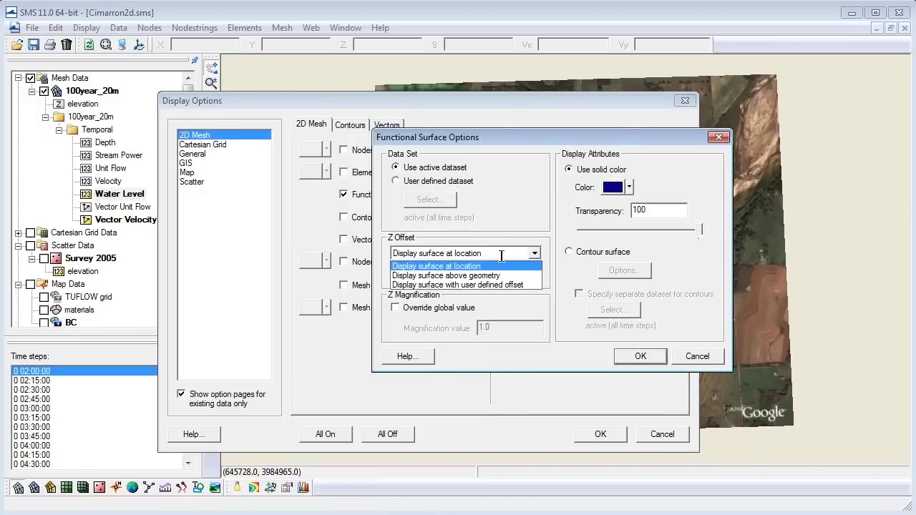
left_click(447, 266)
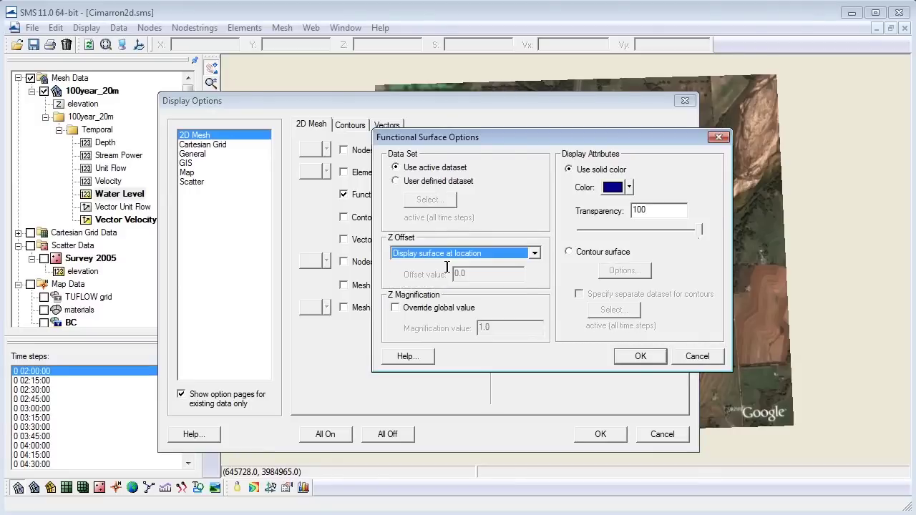
left_click(628, 187)
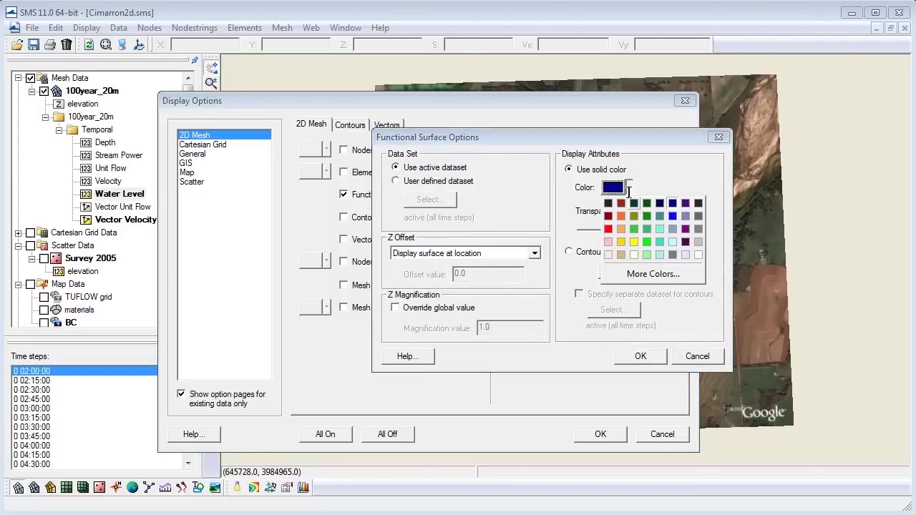
left_click(673, 204)
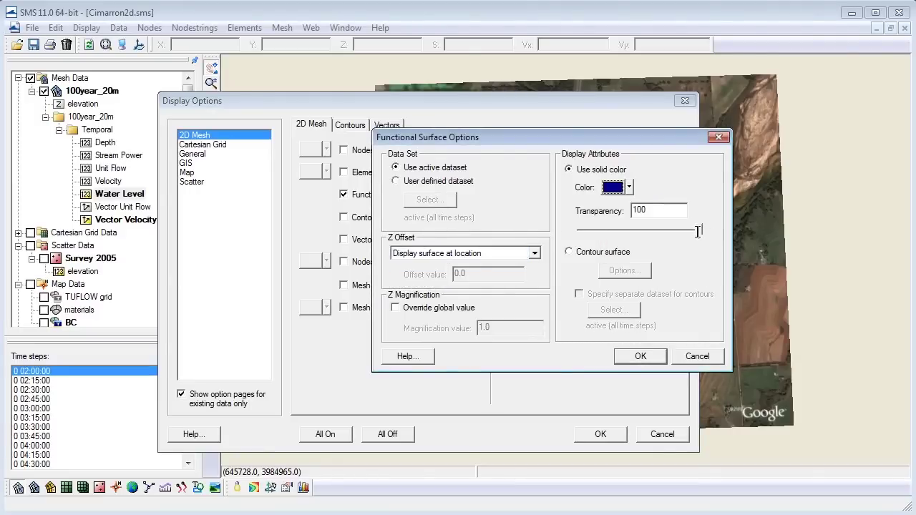
left_click_drag(697, 231, 637, 235)
left_click(640, 356)
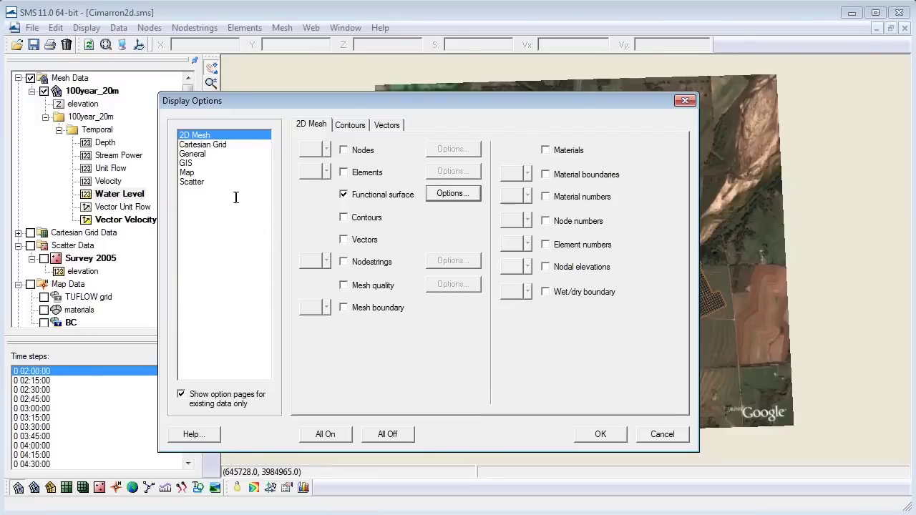
Step: Under General, drape the texture on the 2D Mesh and replace auto Z magnification with 8
left_click(190, 154)
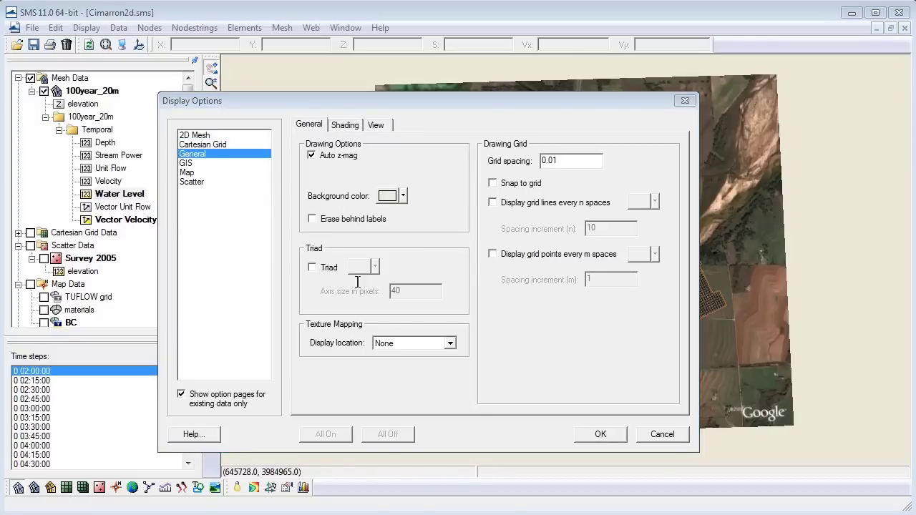
left_click(450, 343)
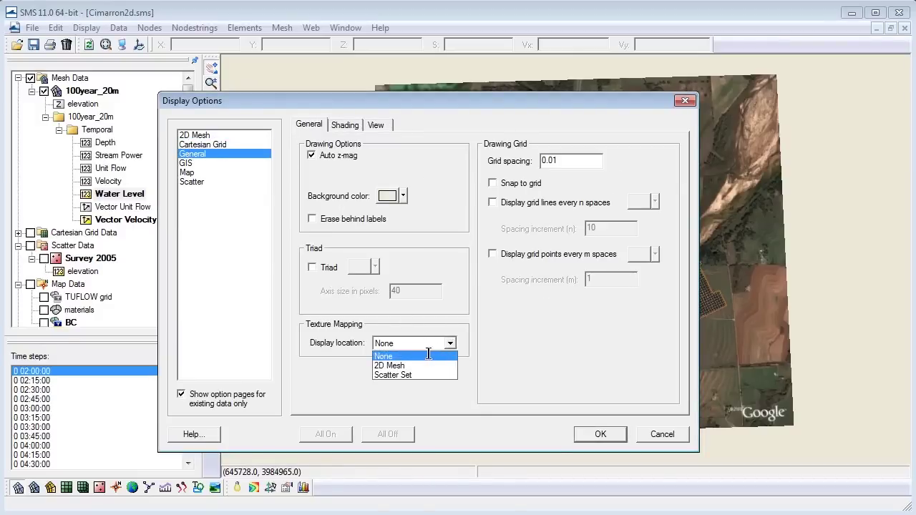
left_click(406, 365)
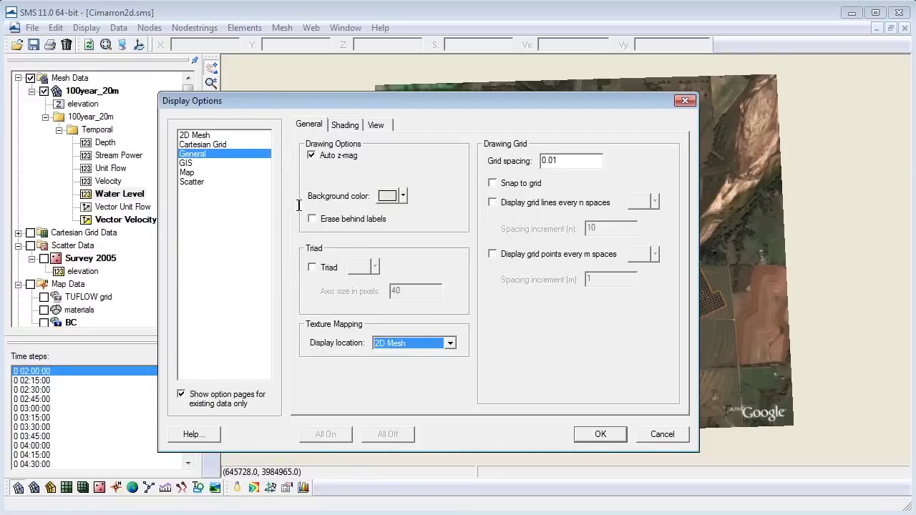
left_click(311, 155)
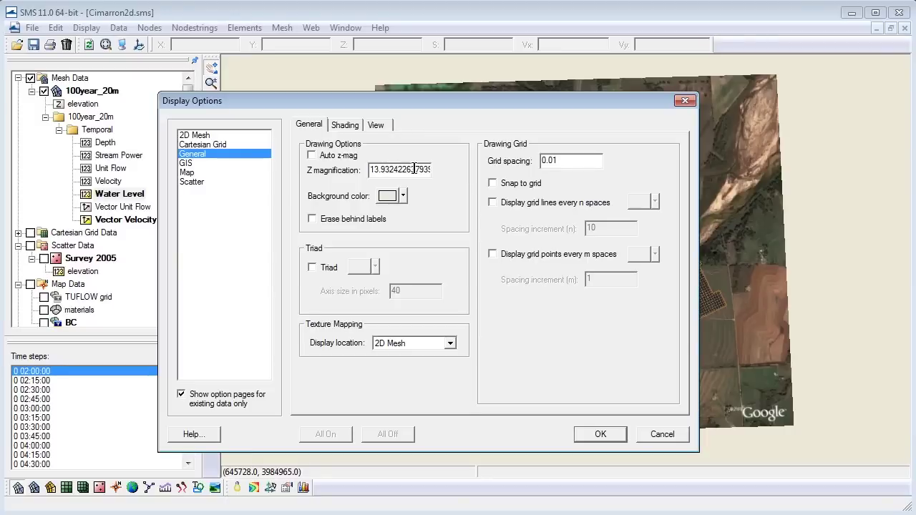
left_click_drag(429, 170, 336, 172)
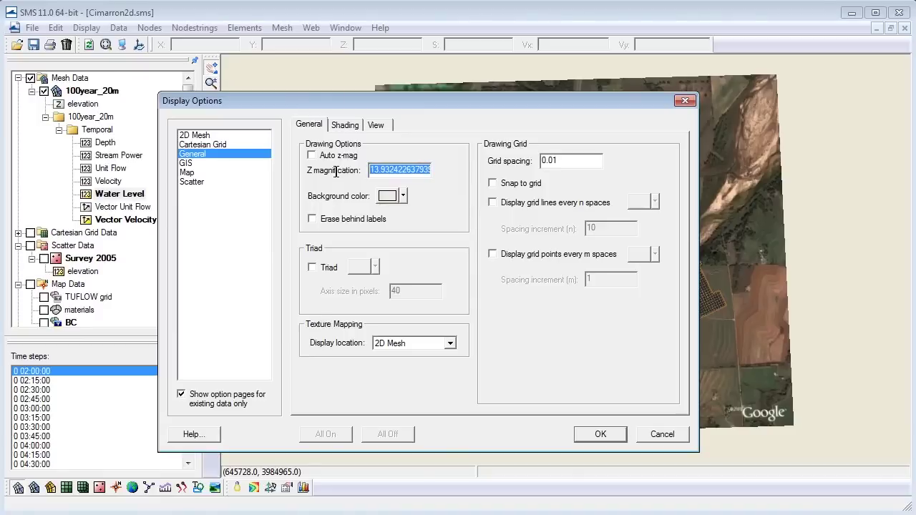
type("8")
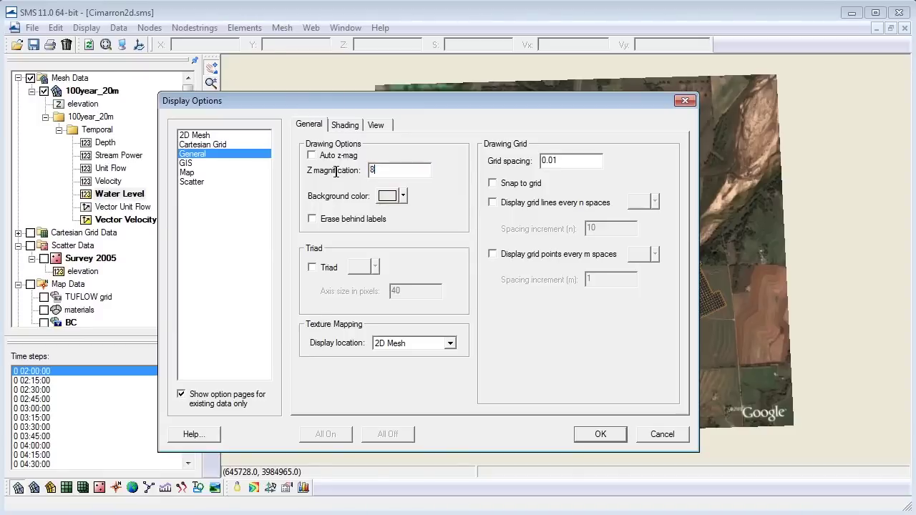
left_click(581, 434)
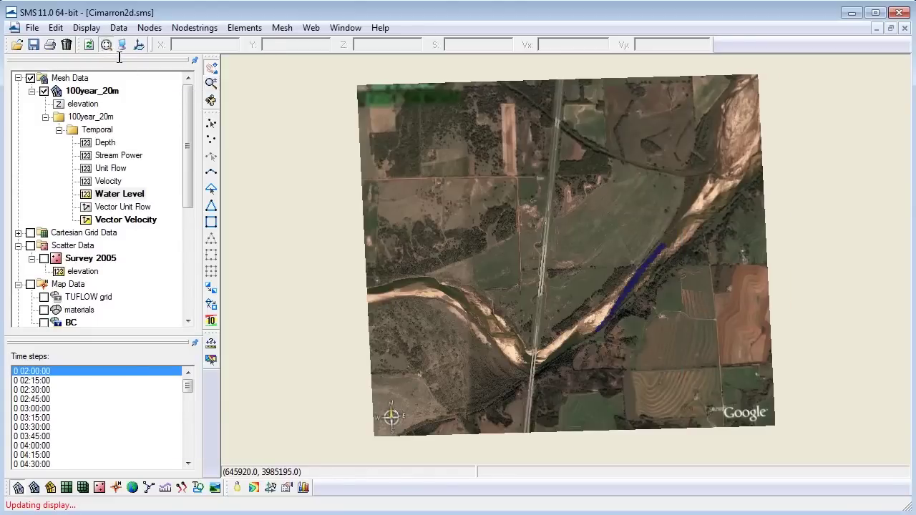
Step: Tilt the view to an oblique 3D angle and box-zoom onto the textured river terrain
left_click(211, 99)
left_click_drag(476, 341, 580, 96)
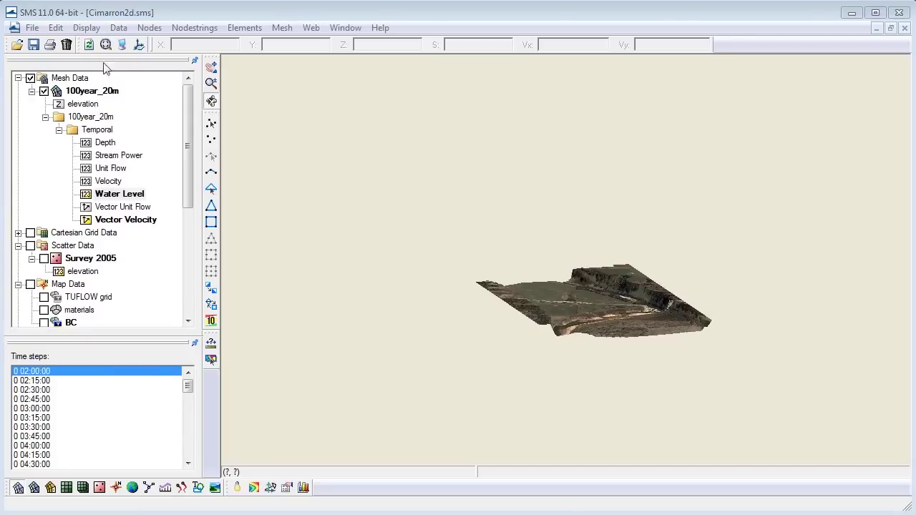
left_click(213, 85)
left_click_drag(472, 258, 714, 346)
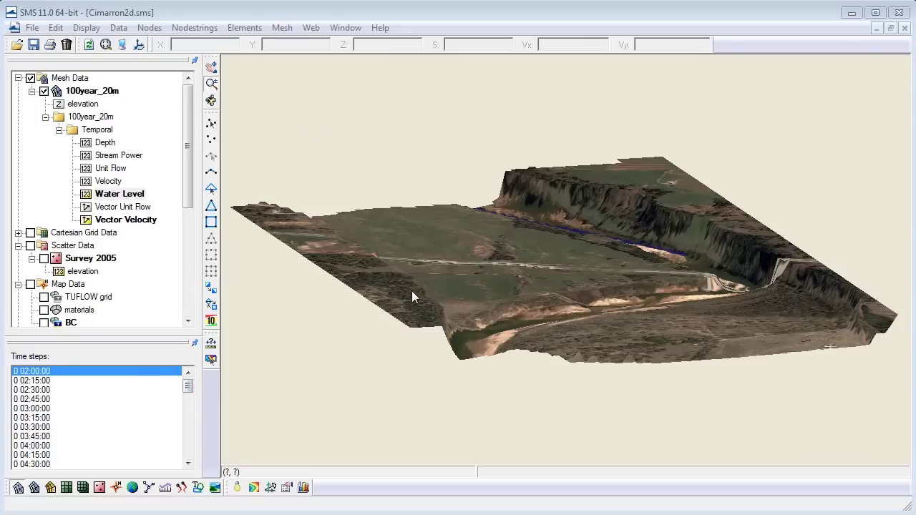
Step: Step the water surface through time steps 0 02:30:00 and 0 04:00:00 to 0 07:00:00
left_click(38, 389)
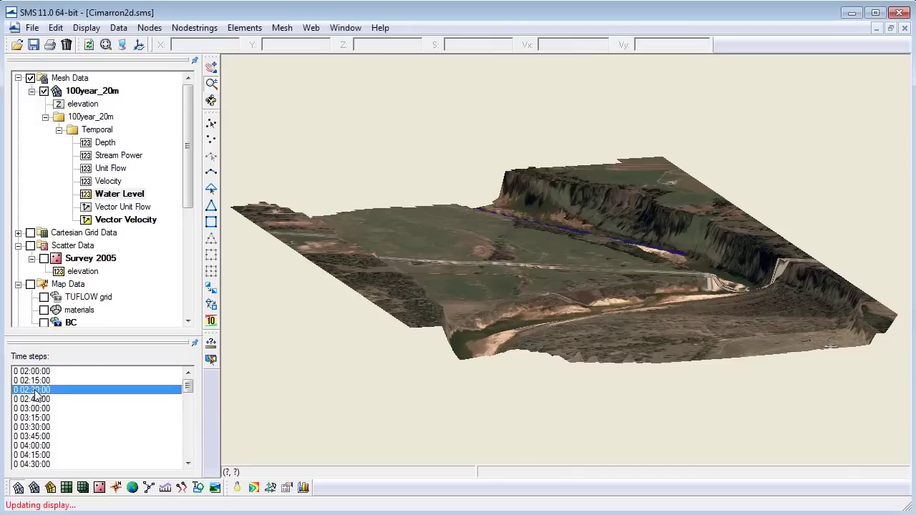
left_click(31, 447)
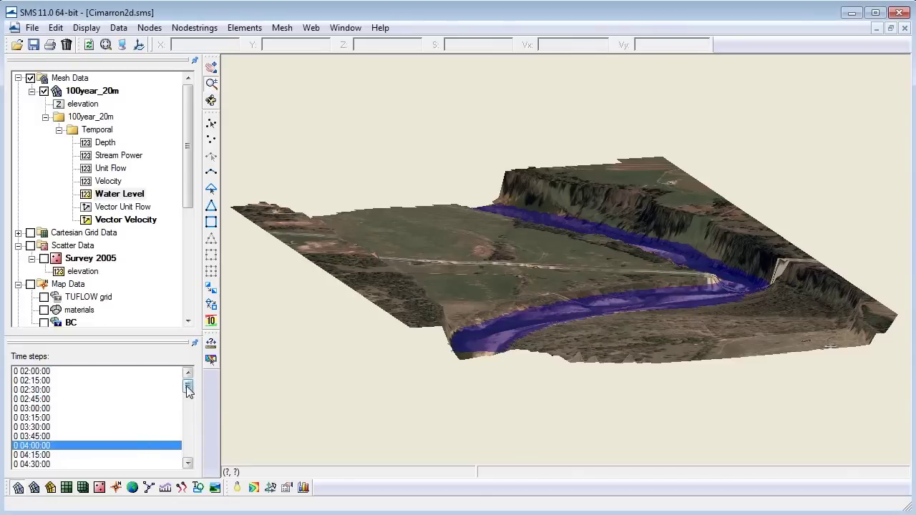
left_click_drag(187, 385, 188, 405)
left_click(46, 428)
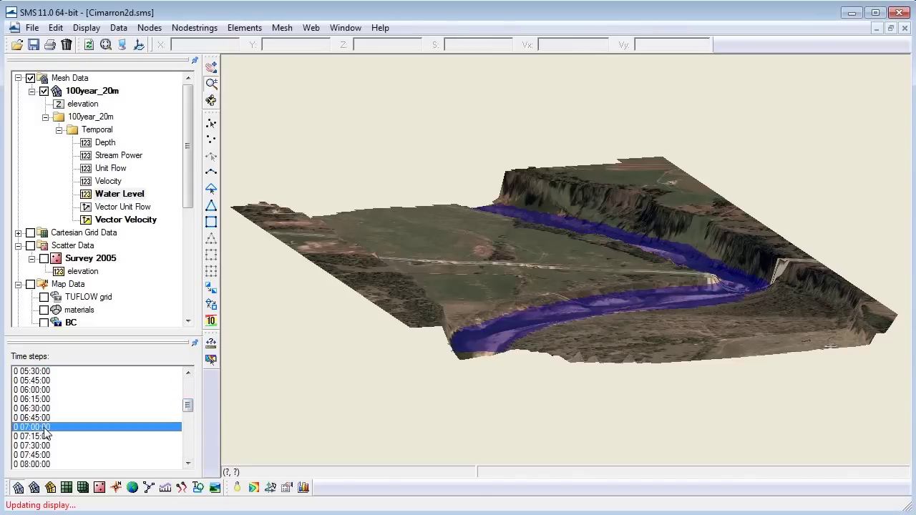
left_click(123, 30)
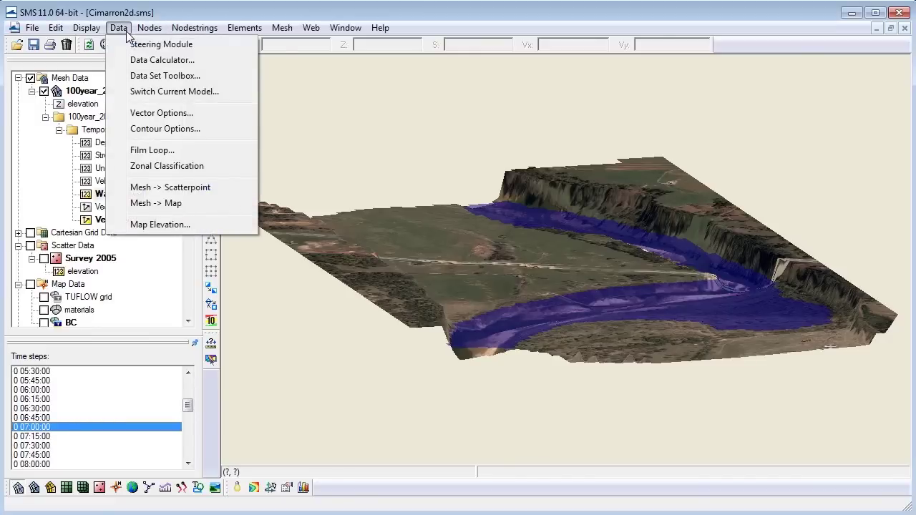
Step: Generate a transient-data AVI film loop of 57 frames starting at 0 02:00:00
left_click(139, 150)
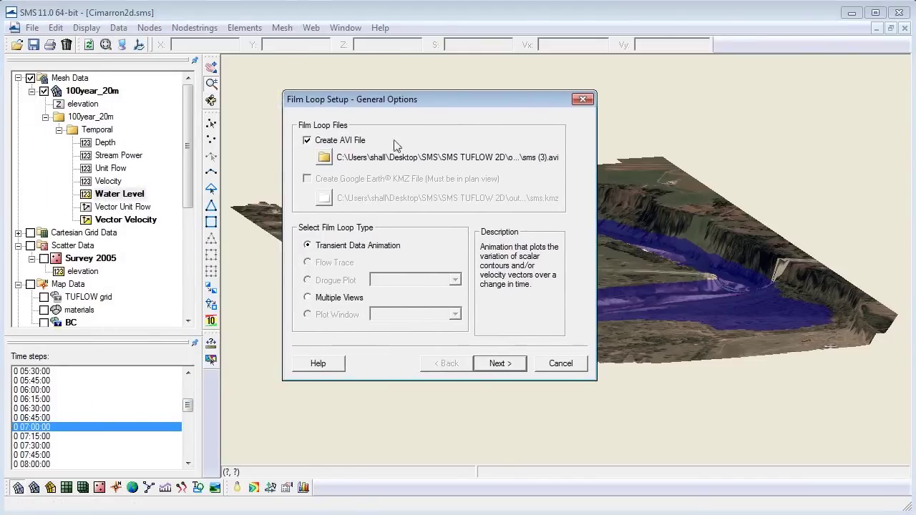
left_click(505, 365)
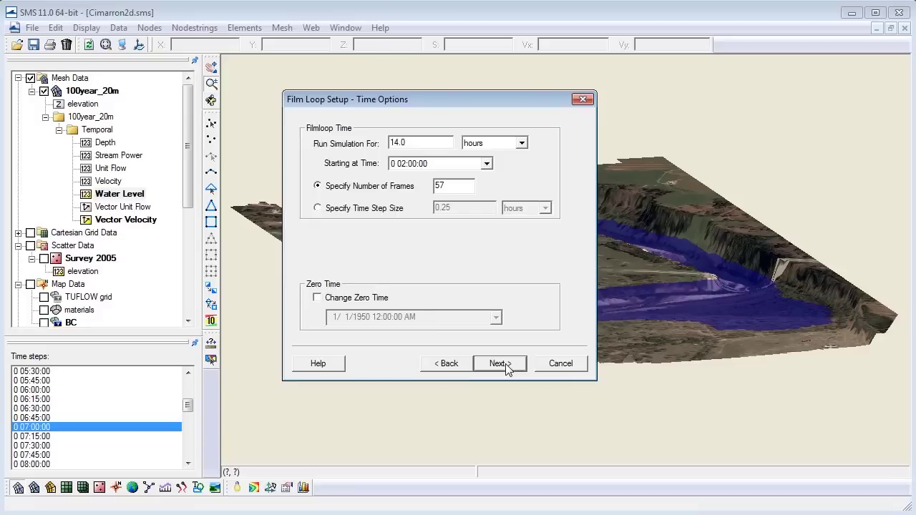
left_click(505, 365)
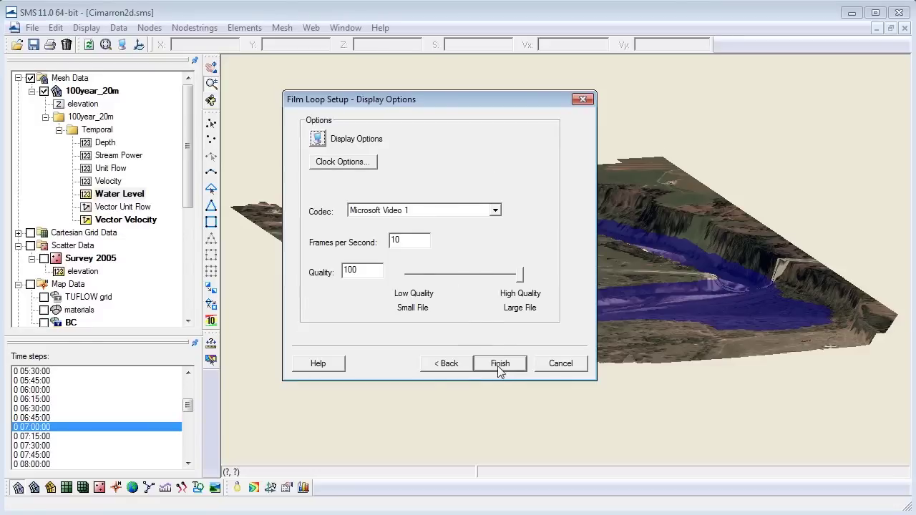
left_click(500, 364)
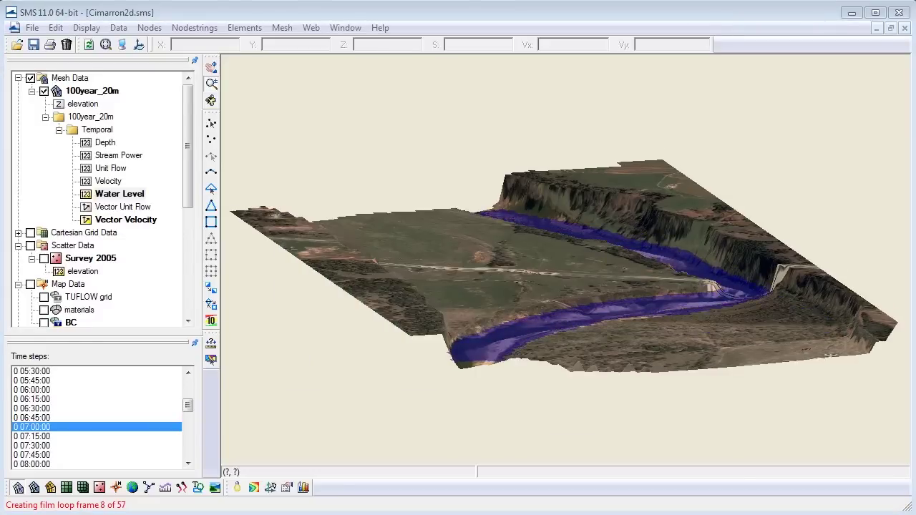